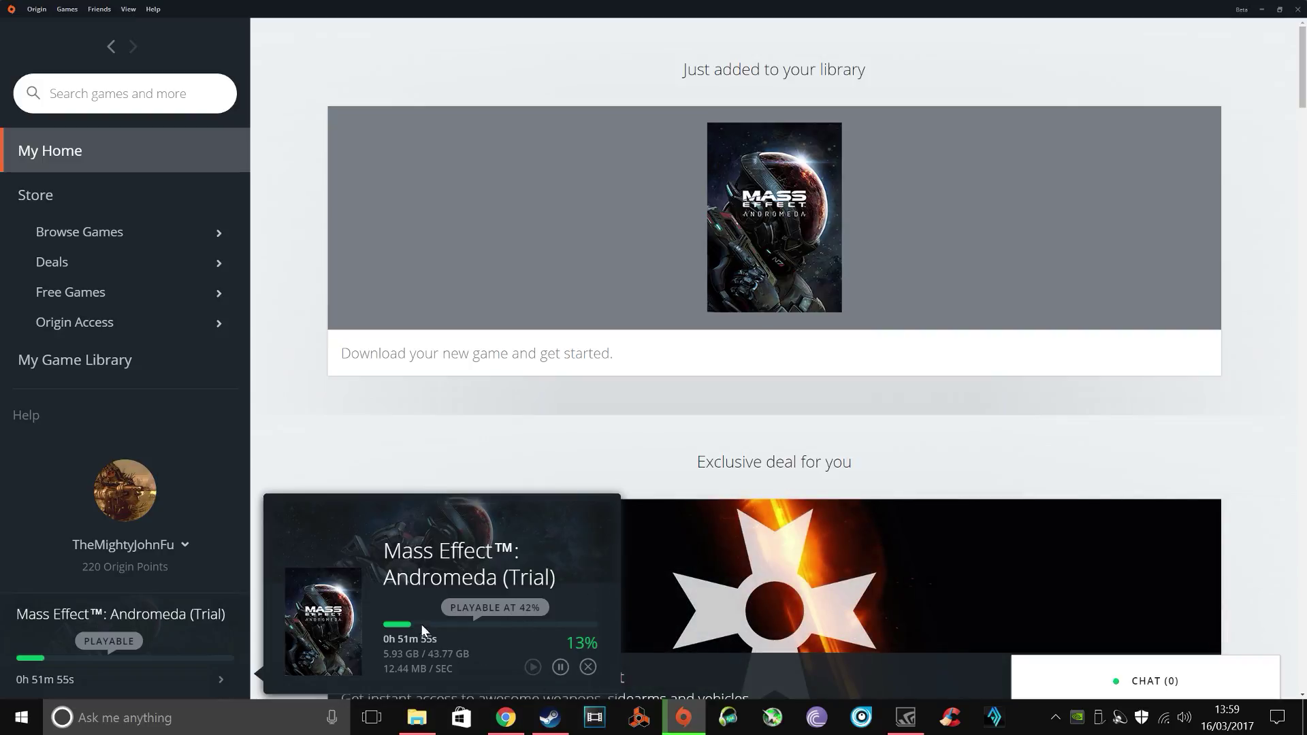
Pause the Mass Effect: Andromeda (Trial) download at 11%, 4.99 of 43.77 GB
left_click(560, 667)
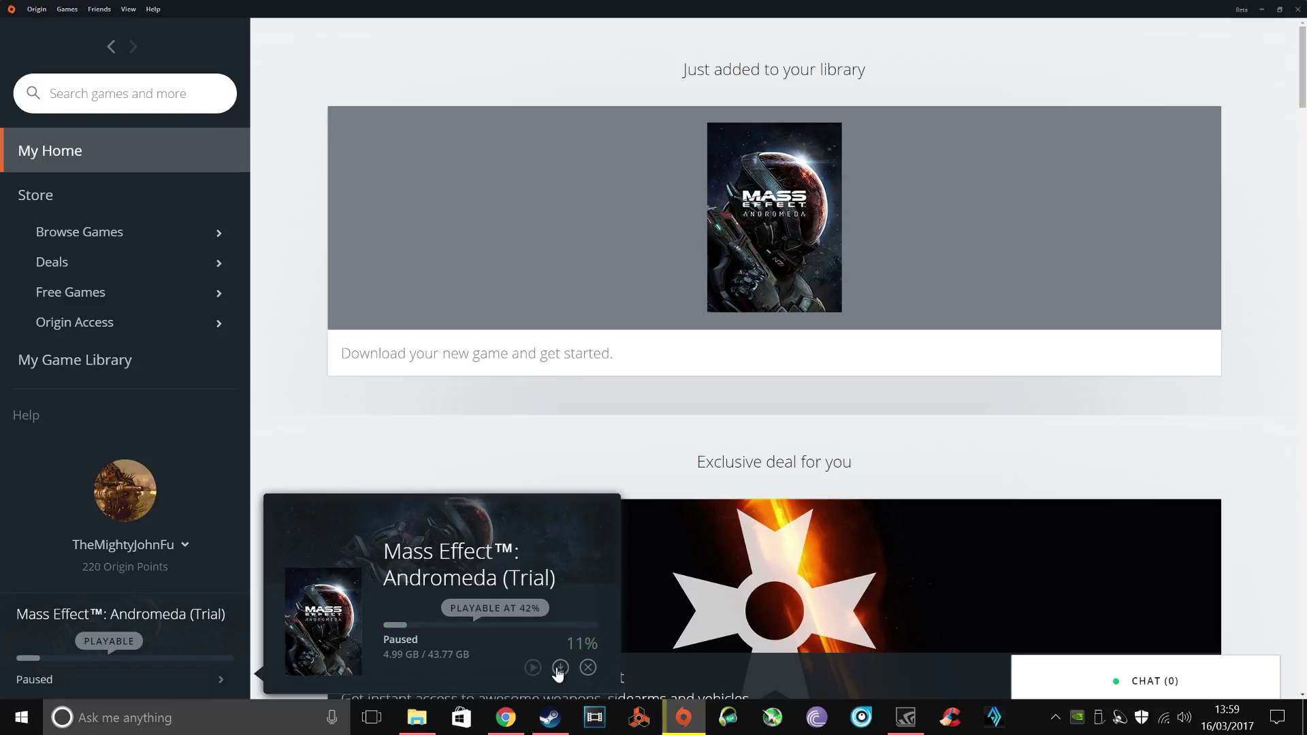
left_click(46, 8)
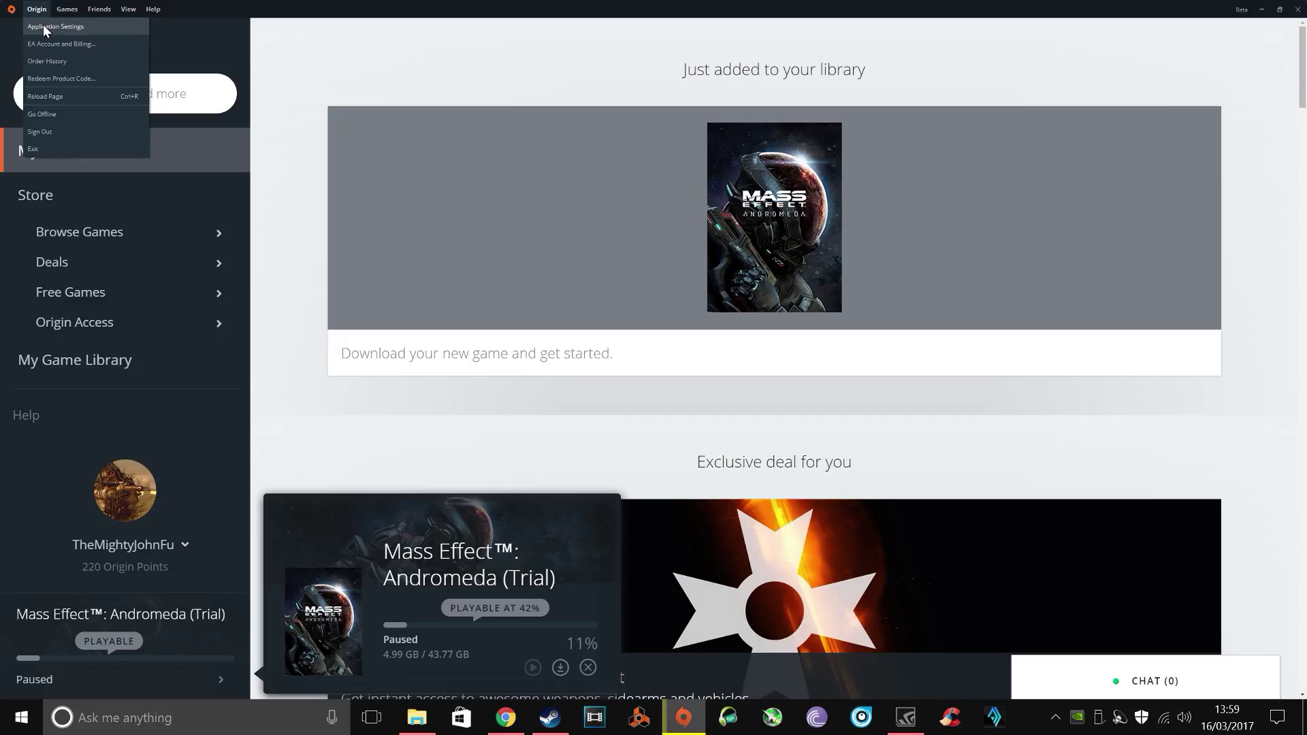
Look through Origin's Application Settings page
left_click(40, 26)
scroll(823, 381, "down", 3)
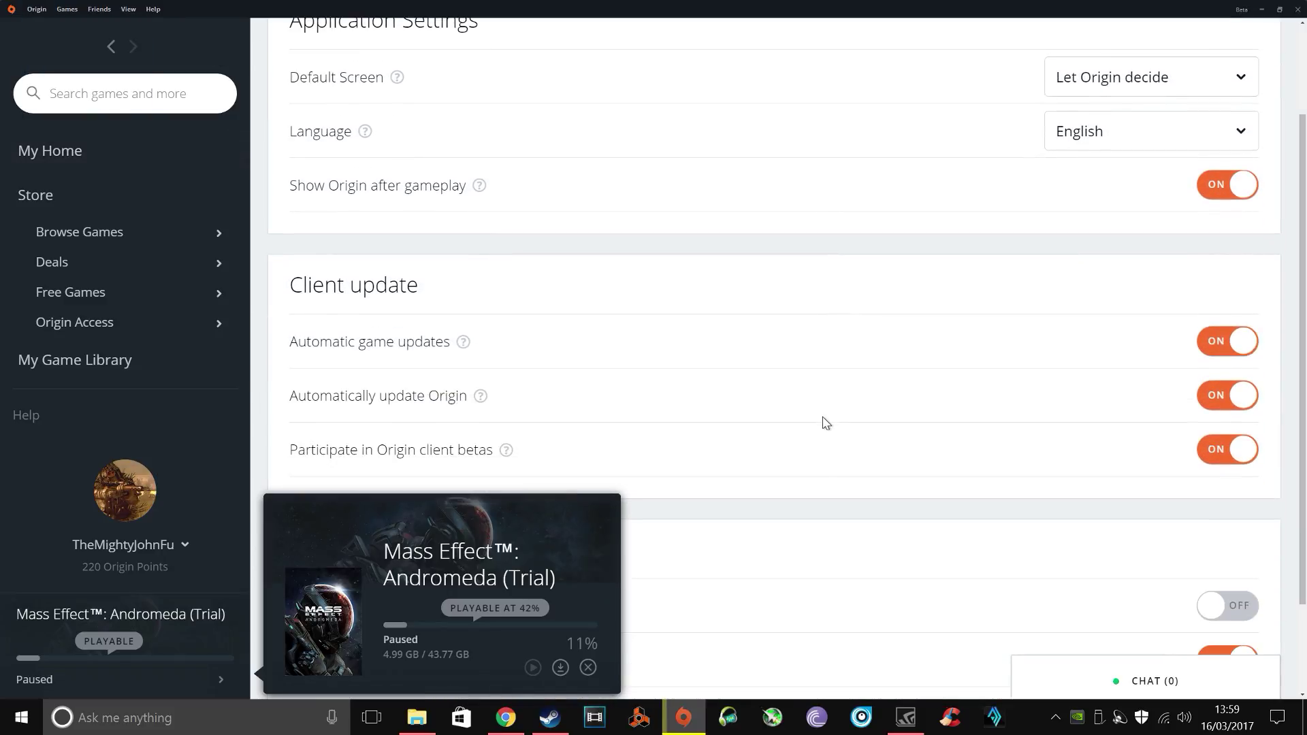
scroll(858, 471, "down", 2)
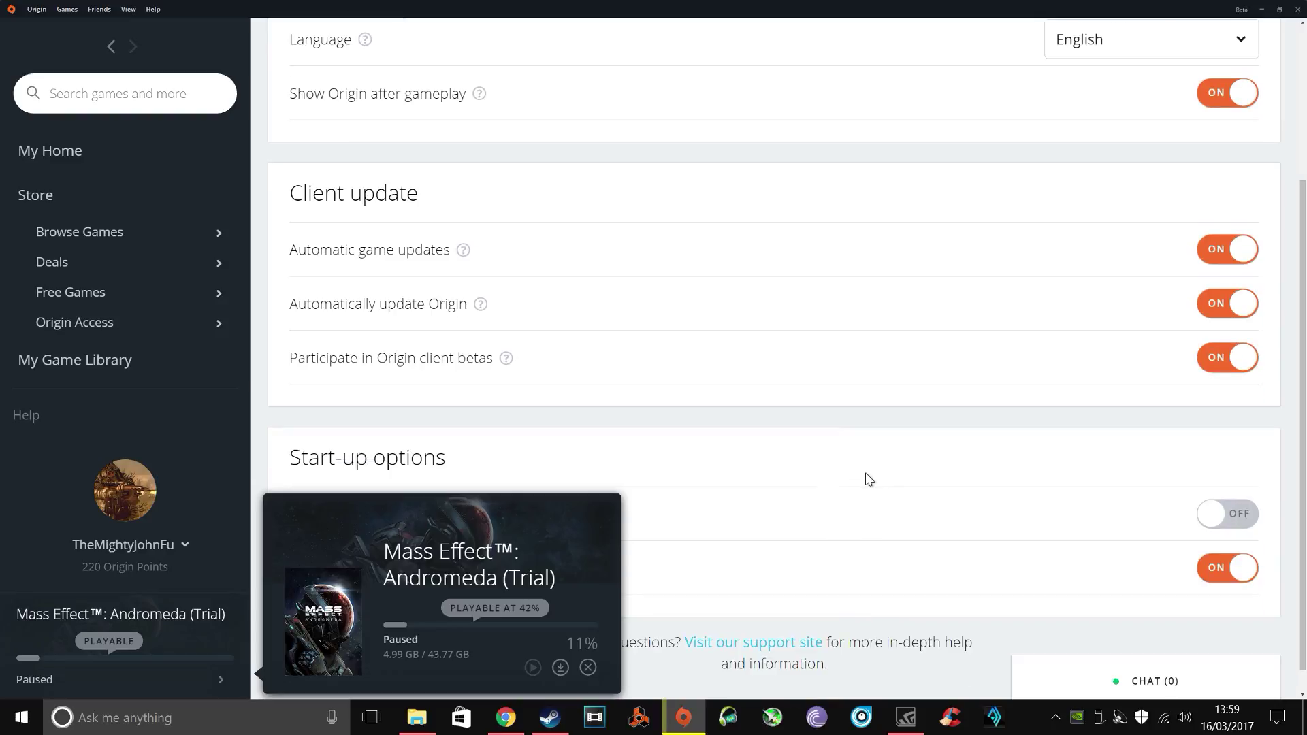
scroll(835, 456, "up", 1)
scroll(735, 436, "up", 3)
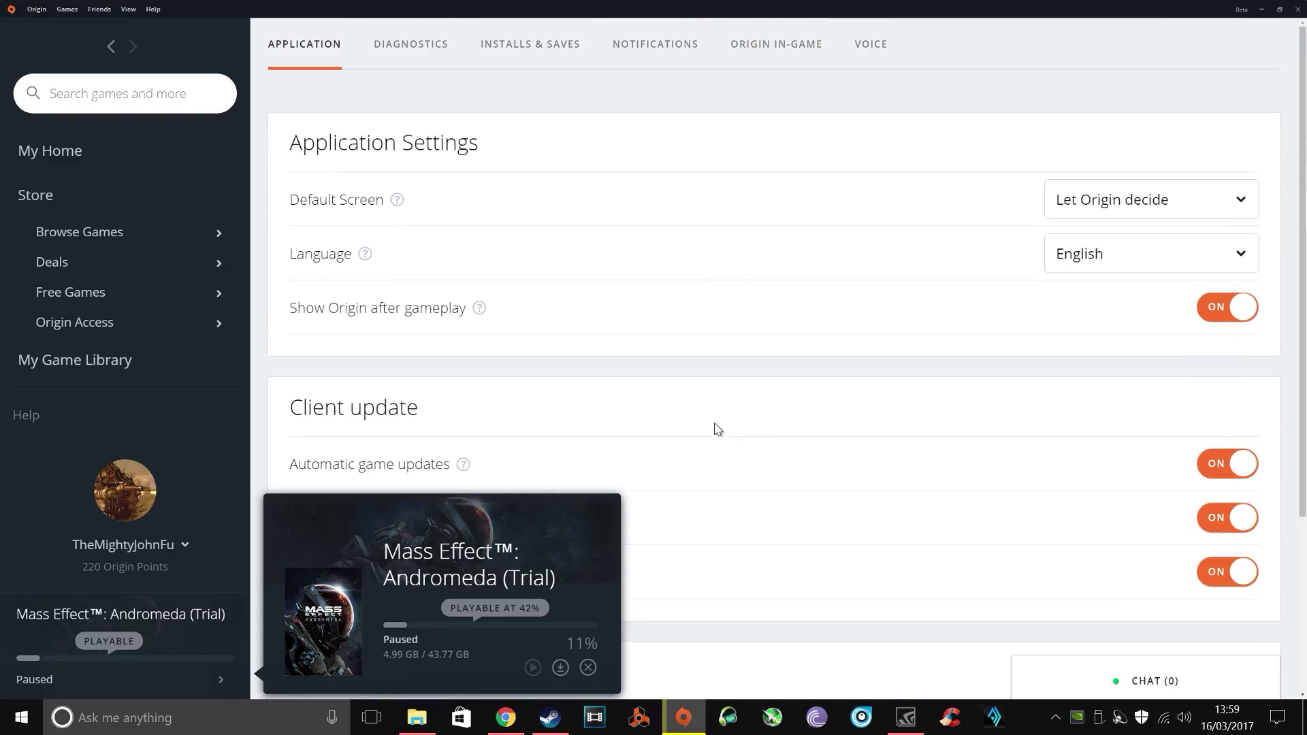
Return to My Home, sign out of Origin, and open the Origin games folder
left_click(111, 50)
scroll(508, 424, "down", 1)
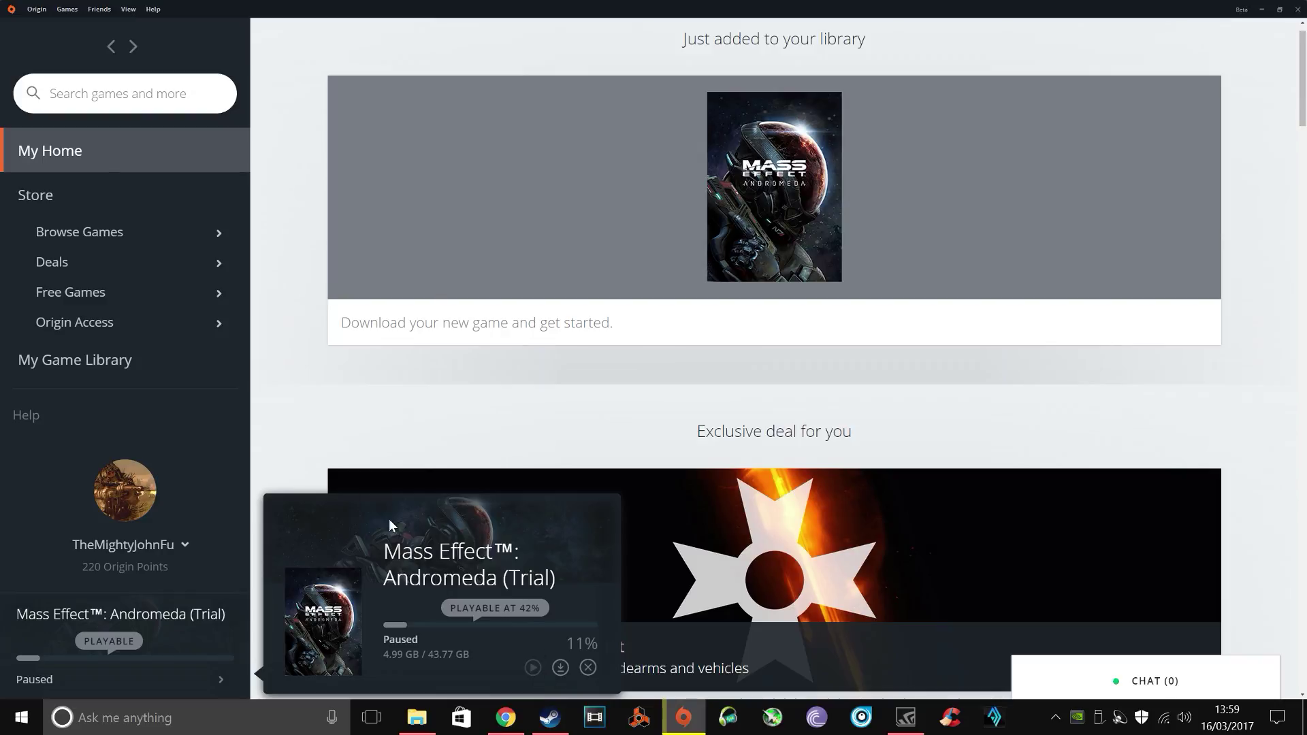
left_click(34, 10)
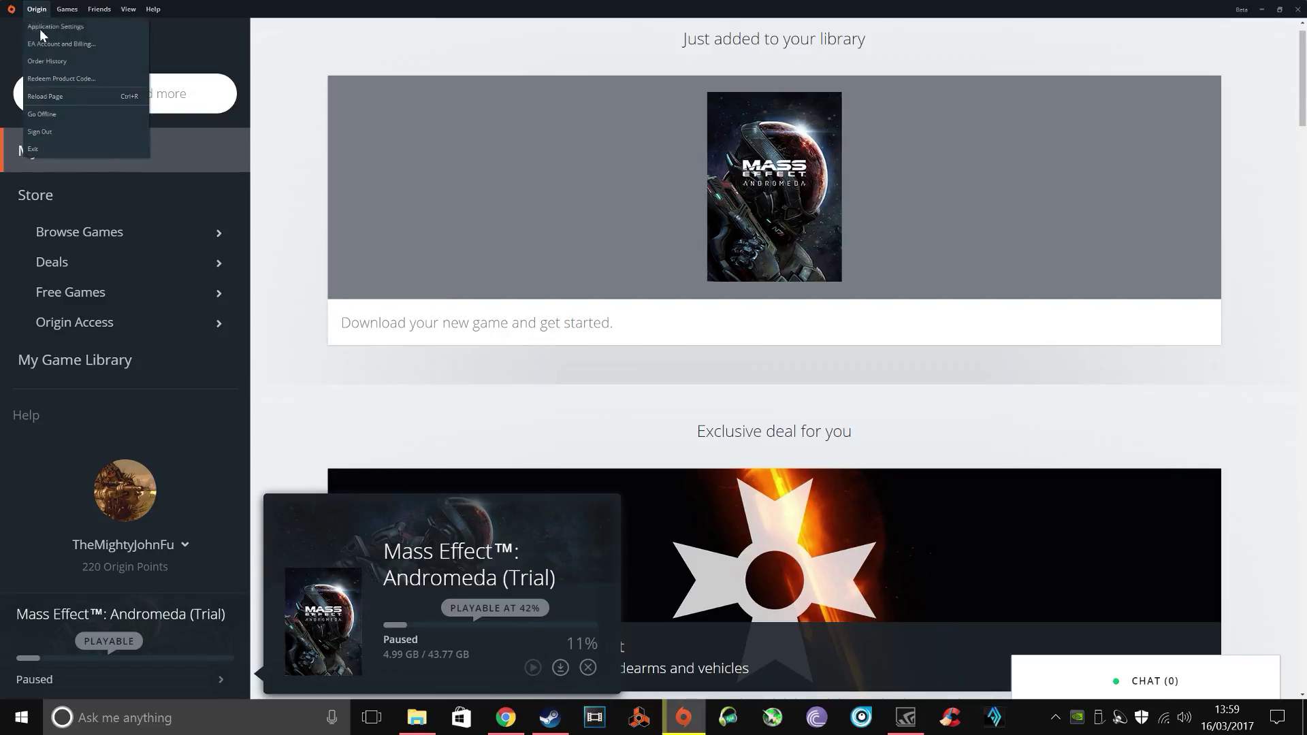
left_click(105, 133)
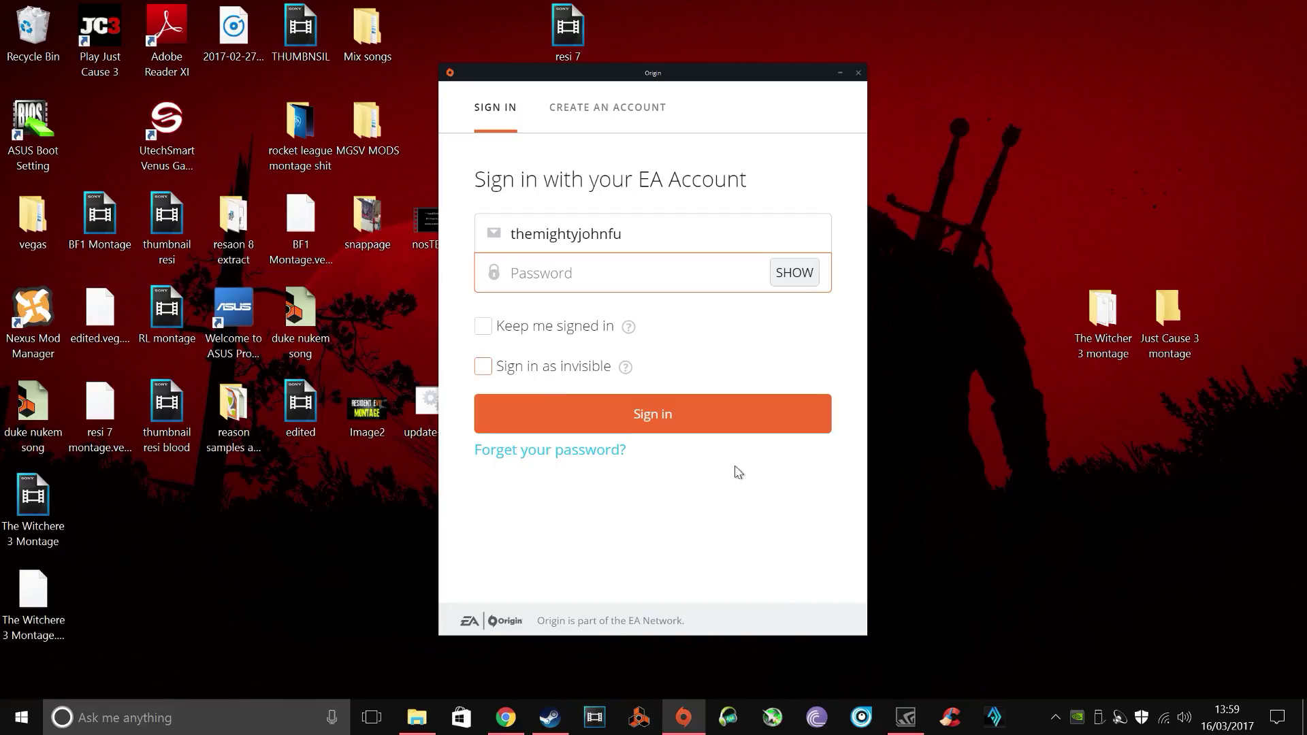
left_click(416, 717)
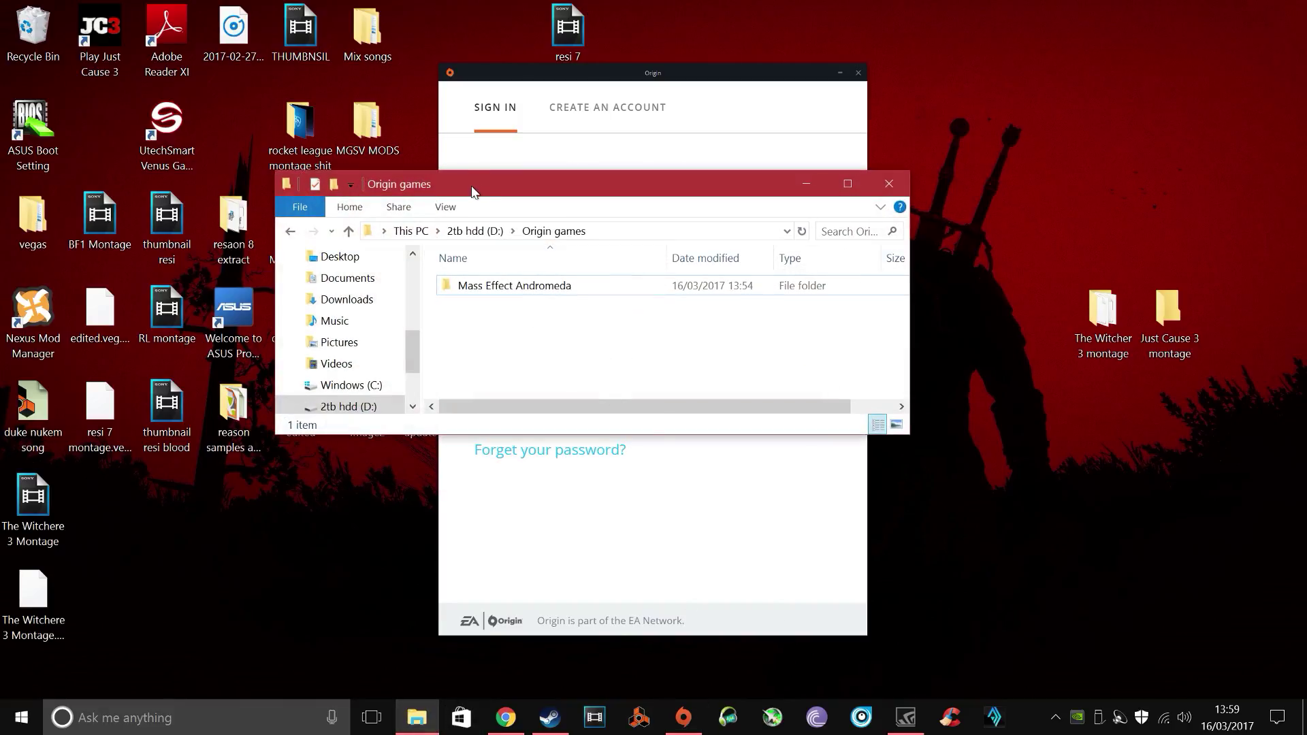
Arrange the Origin games Explorer window and the Origin sign-in window side by side
left_click_drag(705, 174, 561, 380)
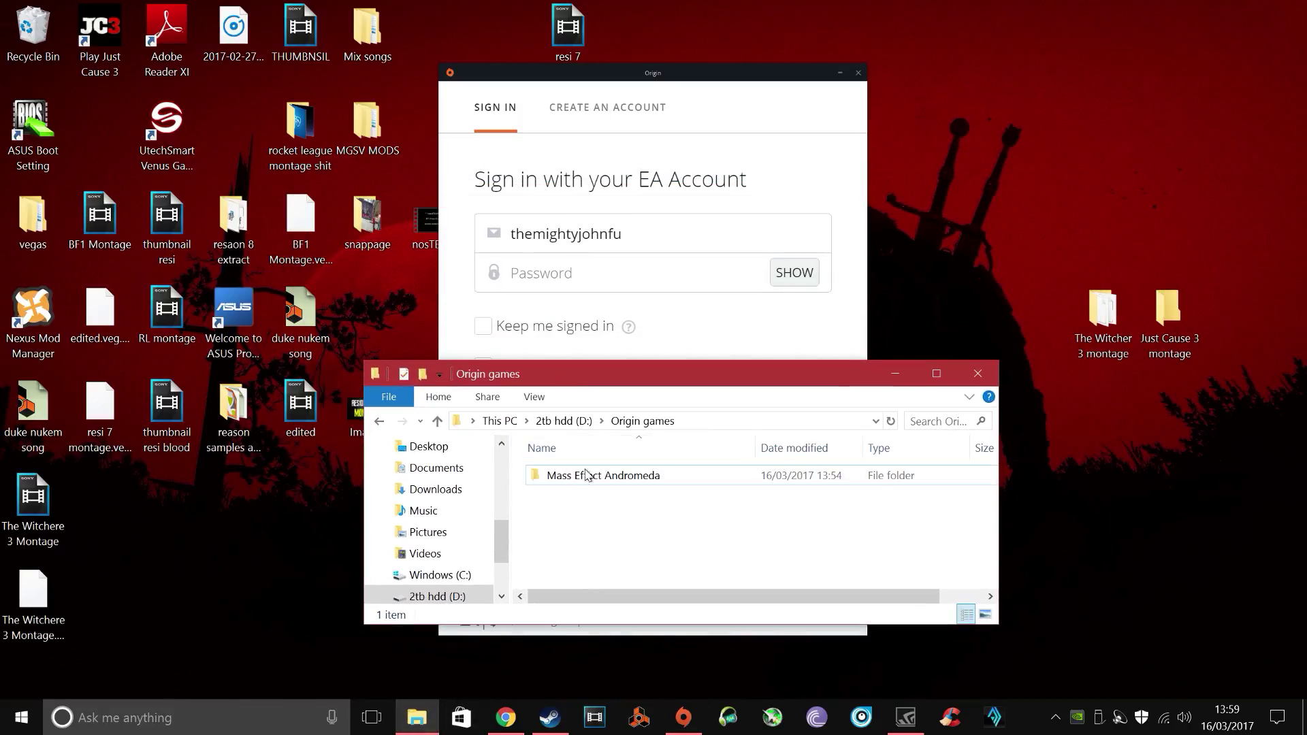
left_click_drag(588, 377, 506, 372)
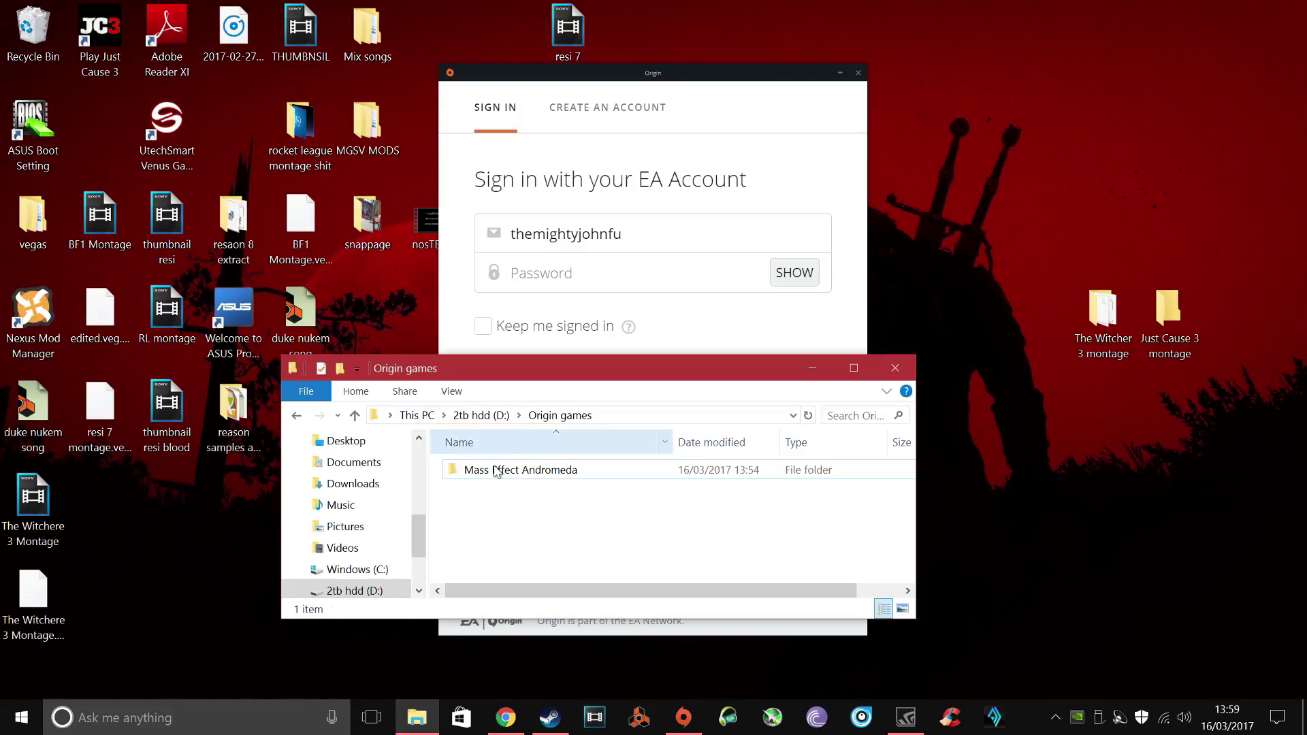
left_click_drag(550, 367, 375, 237)
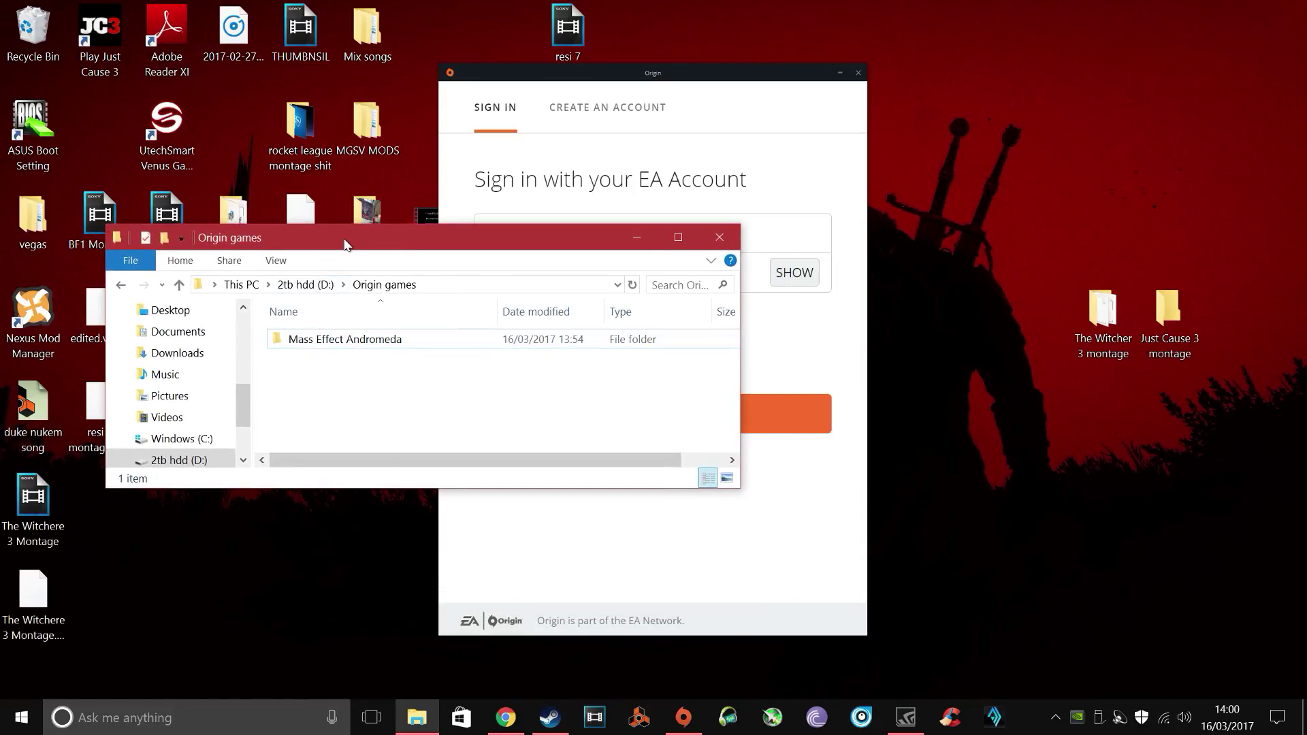
right_click(380, 345)
left_click_drag(679, 72, 1139, 94)
Reposition and select the Mass Effect Andromeda 12% backup folder on the desktop
left_click_drag(587, 236, 471, 105)
left_click_drag(633, 405, 504, 599)
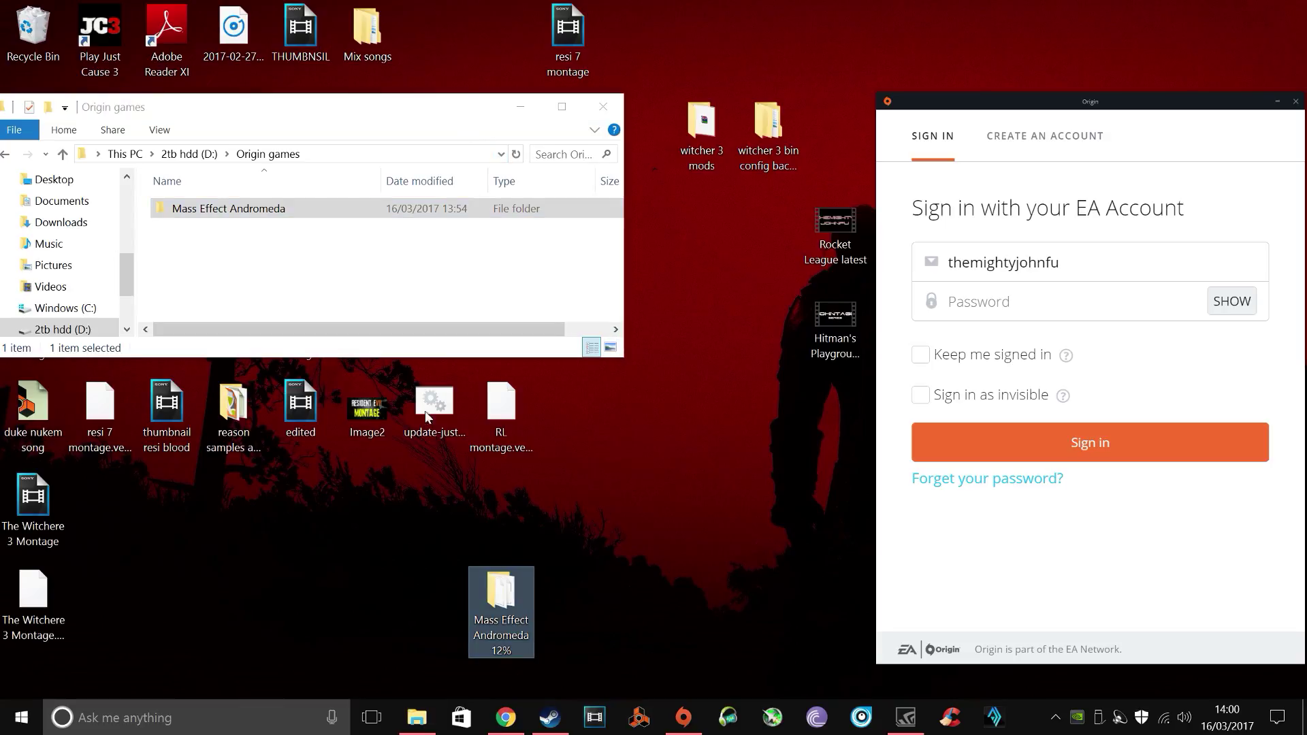
left_click_drag(373, 111, 484, 249)
left_click(497, 619)
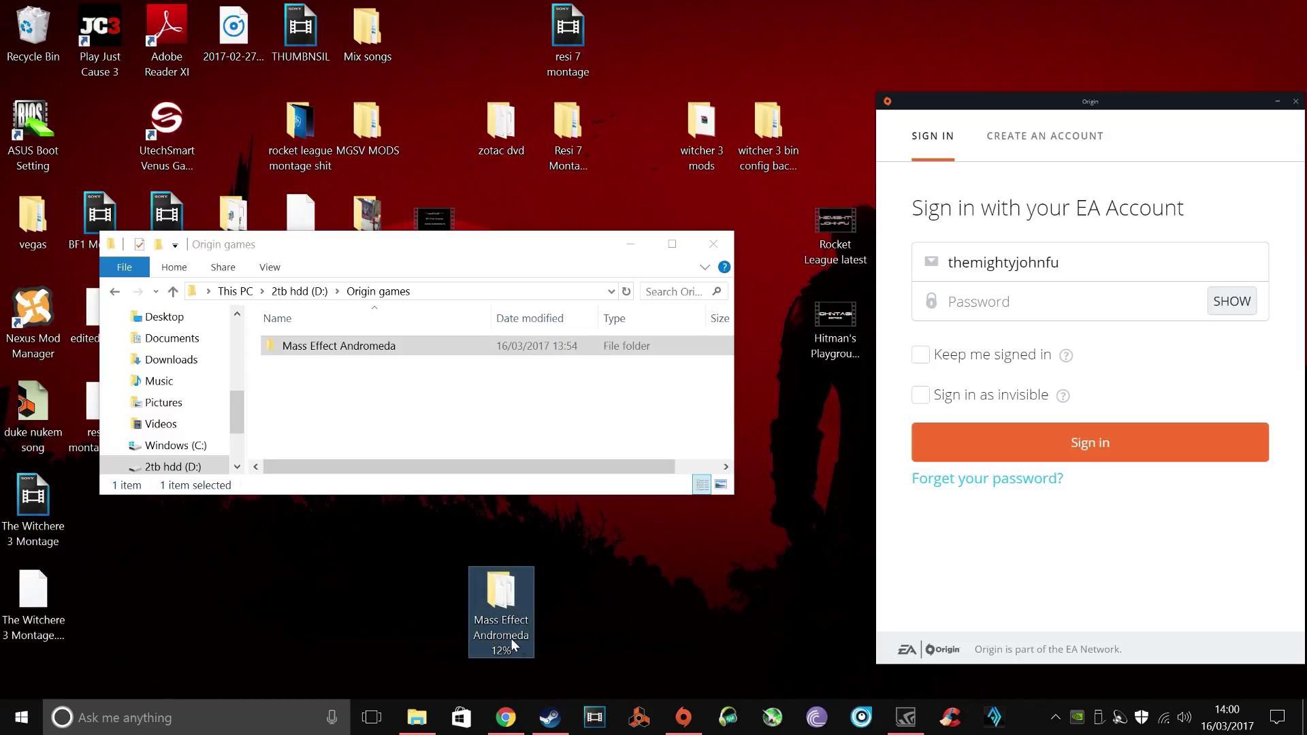
mouse_move(537, 627)
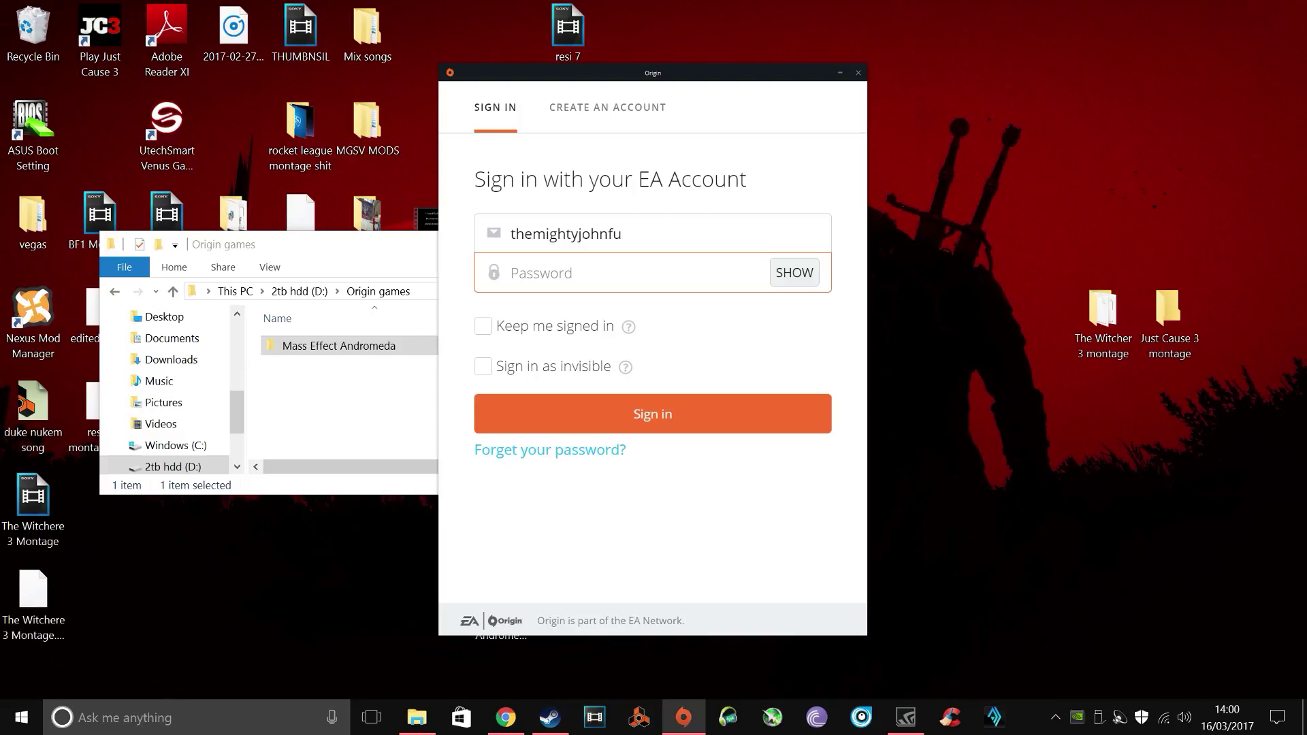
Delete the Mass Effect Andromeda folder from D:\Origin games, leaving it empty
left_click(354, 292)
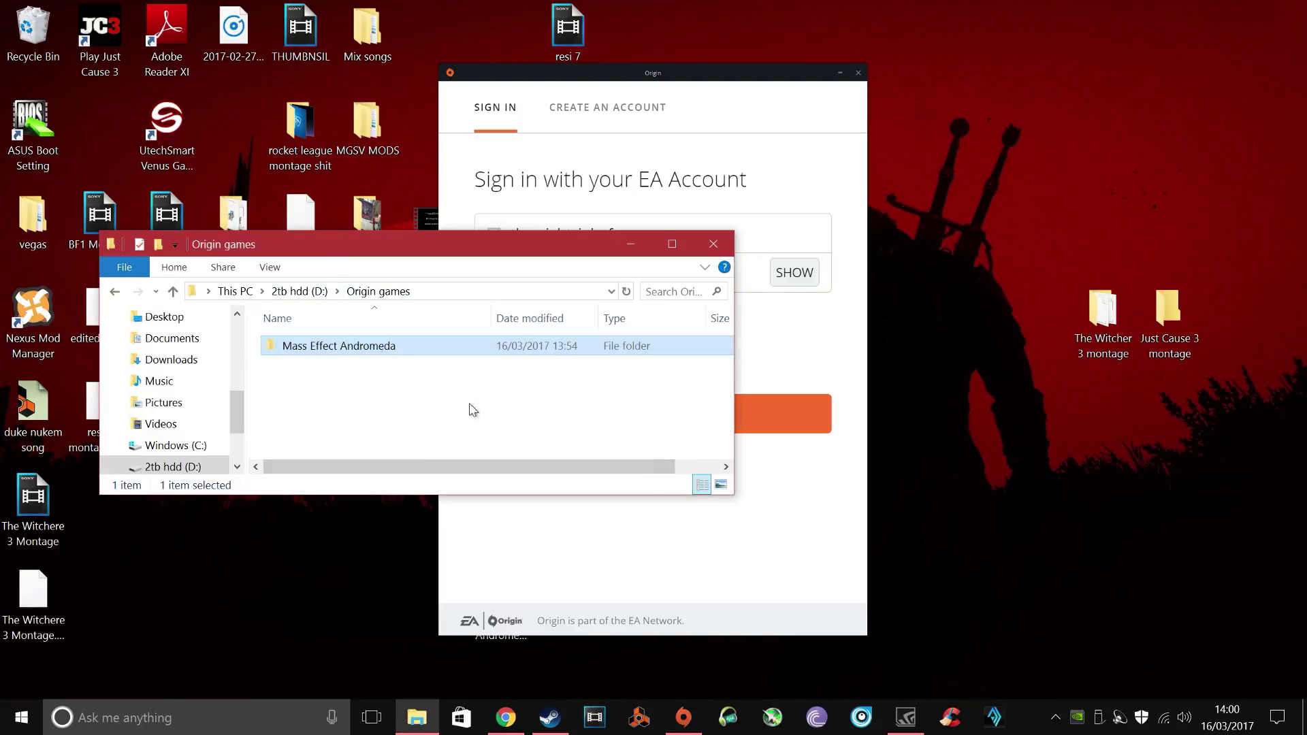
left_click_drag(423, 252, 379, 297)
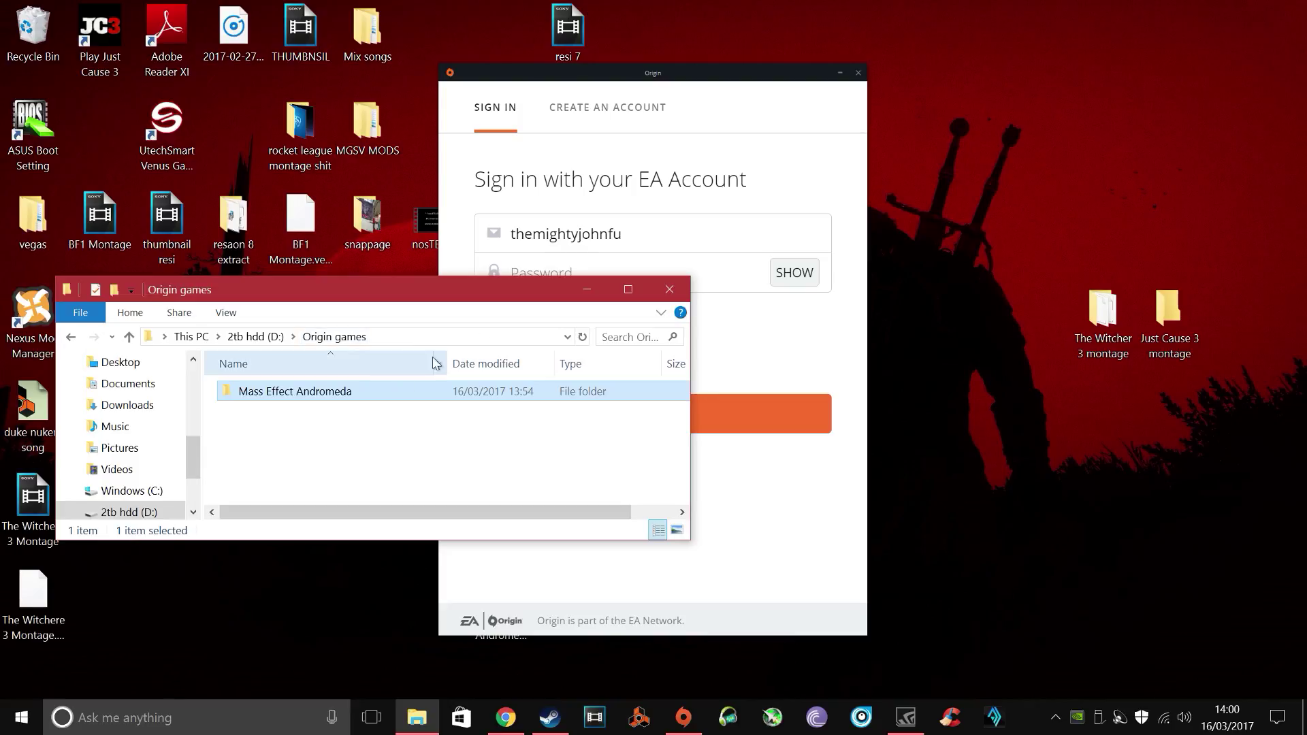
left_click_drag(336, 292, 337, 256)
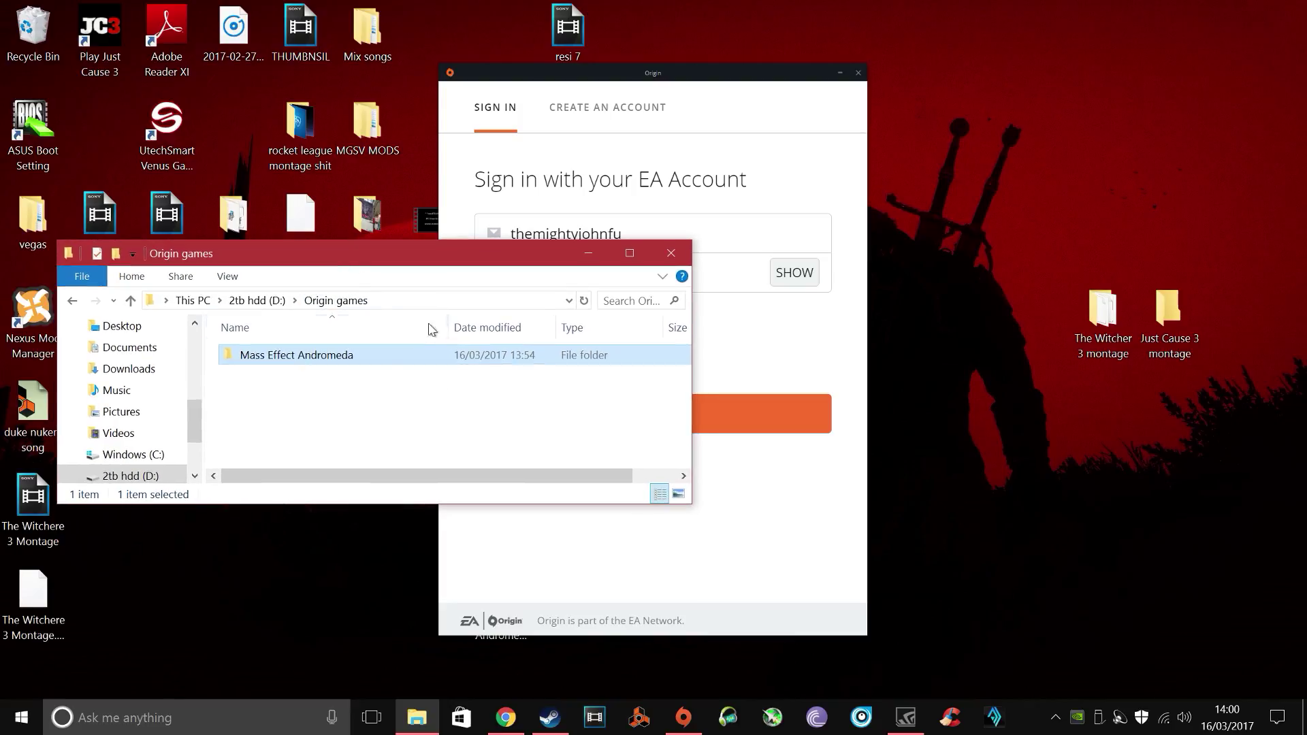
right_click(347, 361)
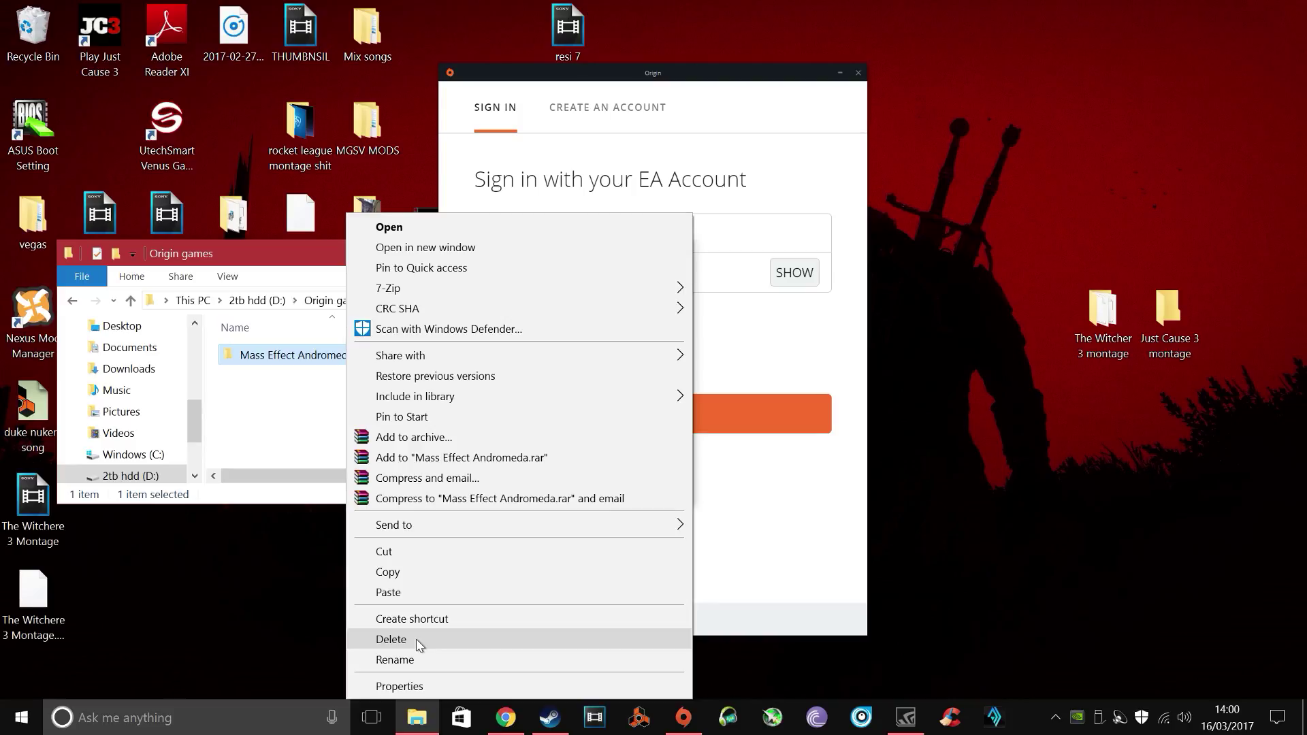
left_click(395, 639)
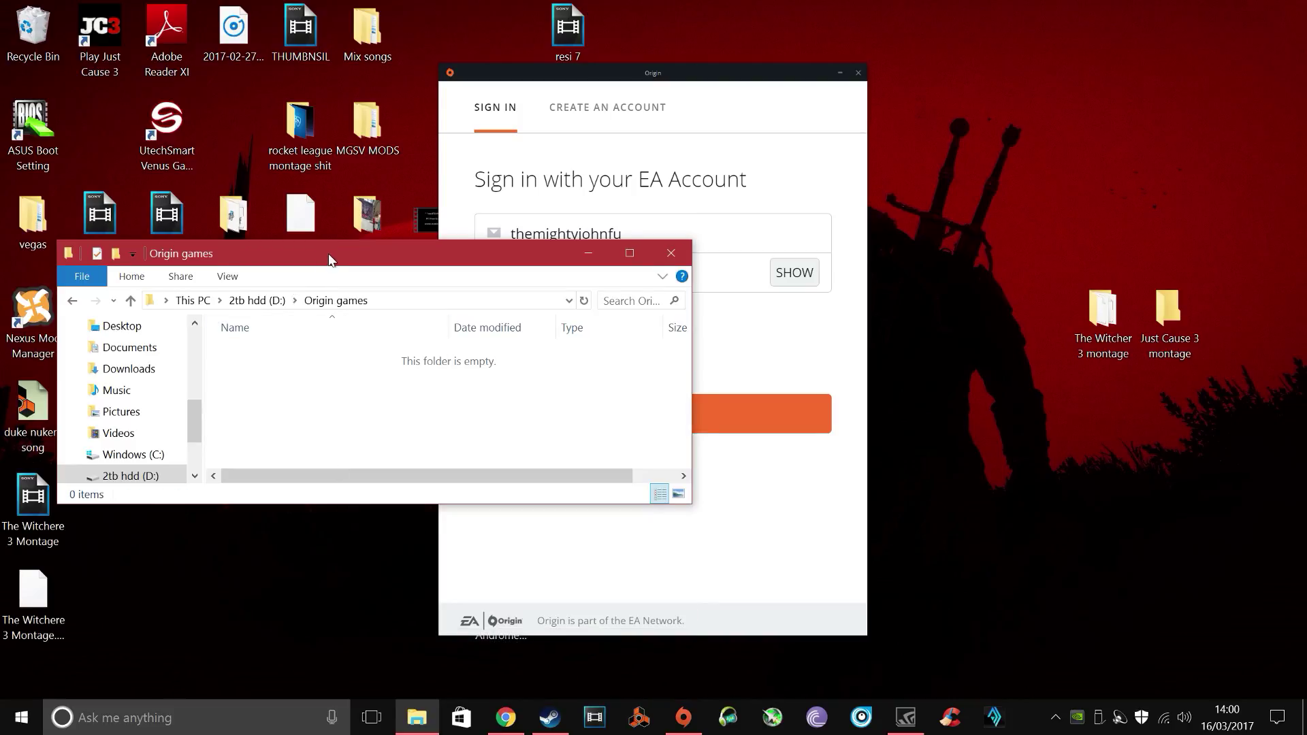
left_click_drag(328, 254, 303, 237)
Close the Origin sign-in window and copy the 434-item 12% backup into D:\Origin games
left_click(858, 73)
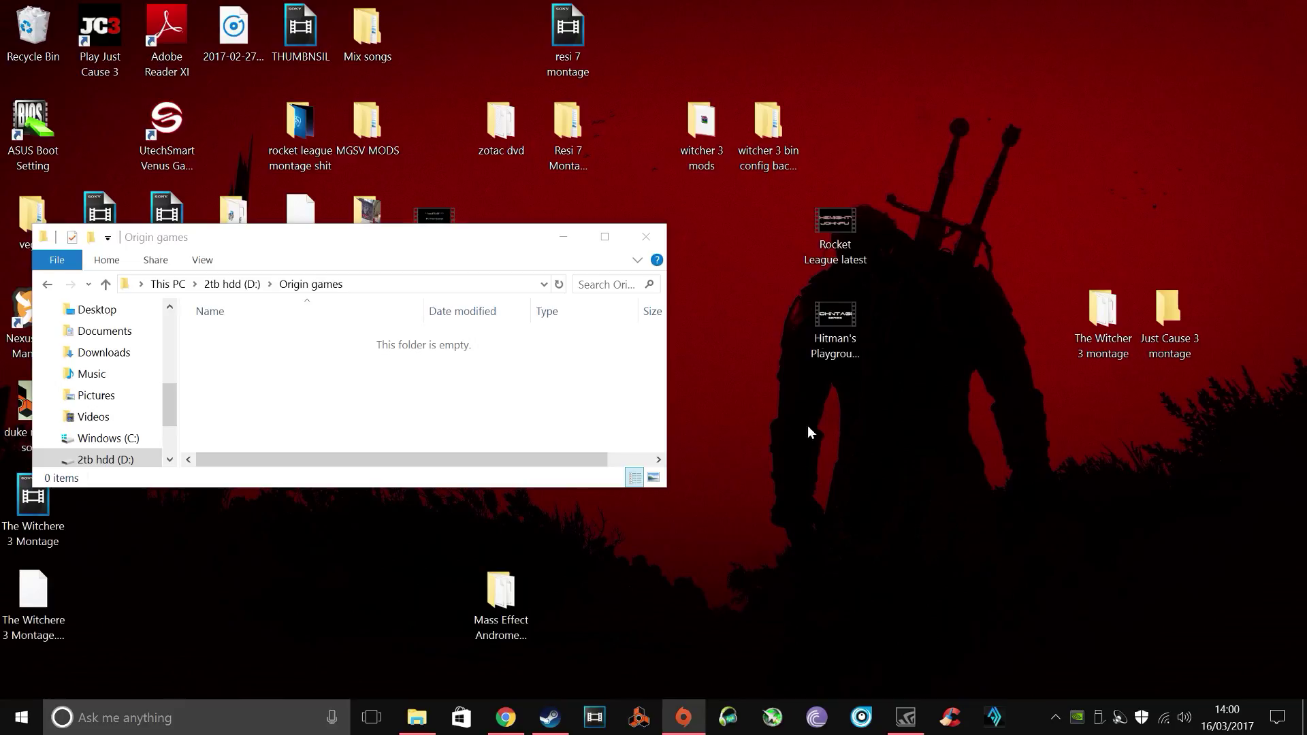
left_click_drag(526, 586, 776, 522)
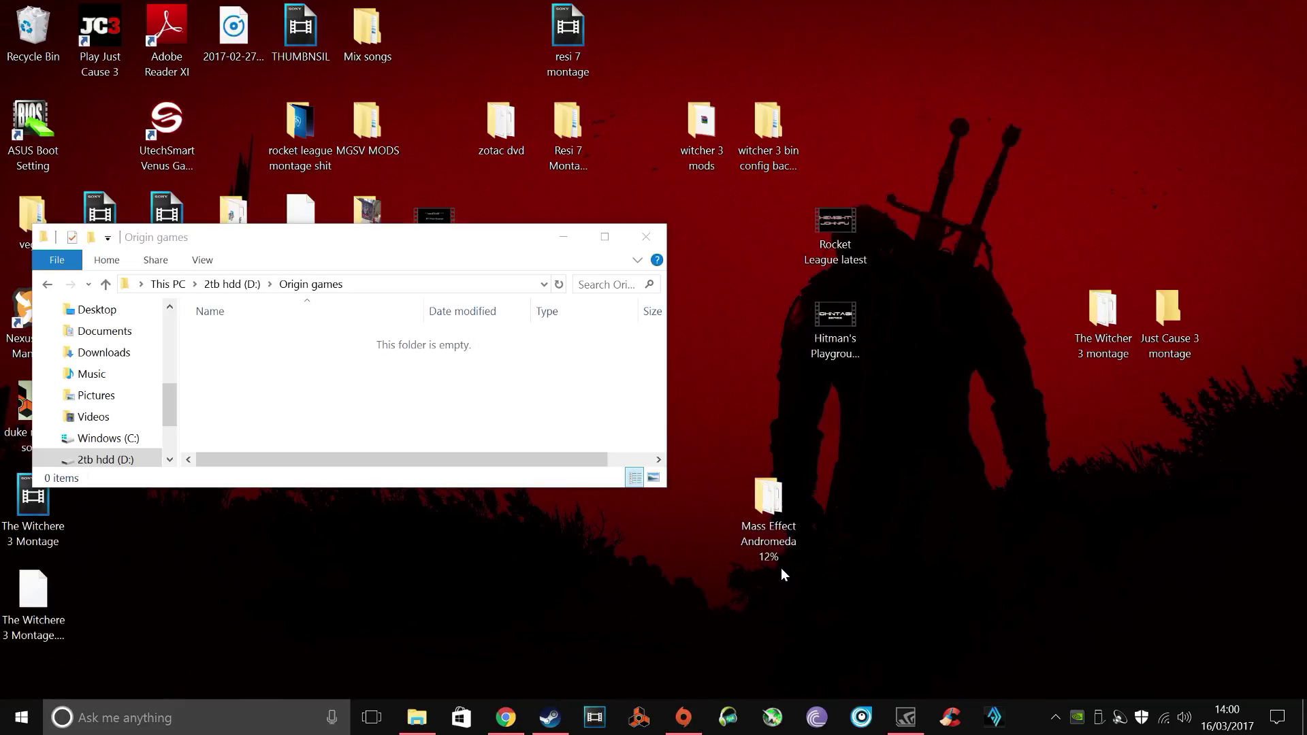
left_click(817, 544)
left_click_drag(766, 512, 398, 361)
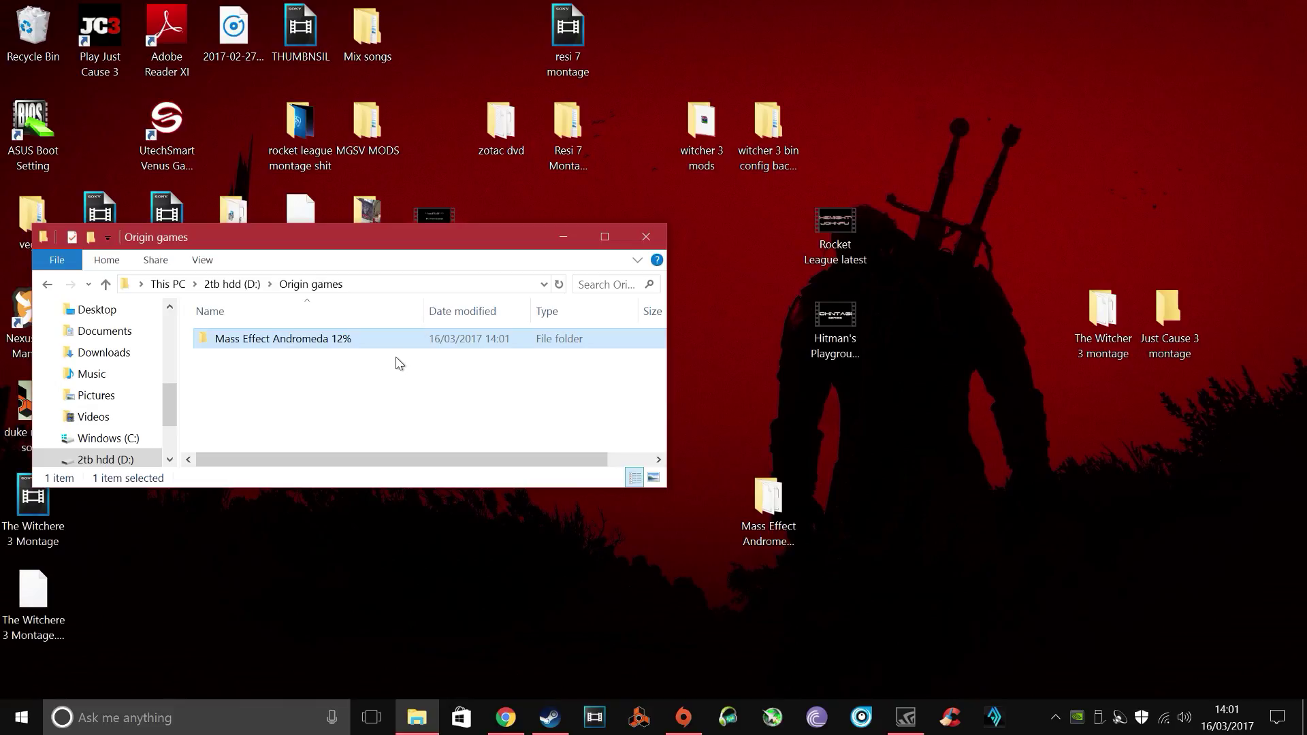
Rename the copied folder from 'Mass Effect Andromeda 12%' to 'Mass Effect Andromeda'
right_click(367, 342)
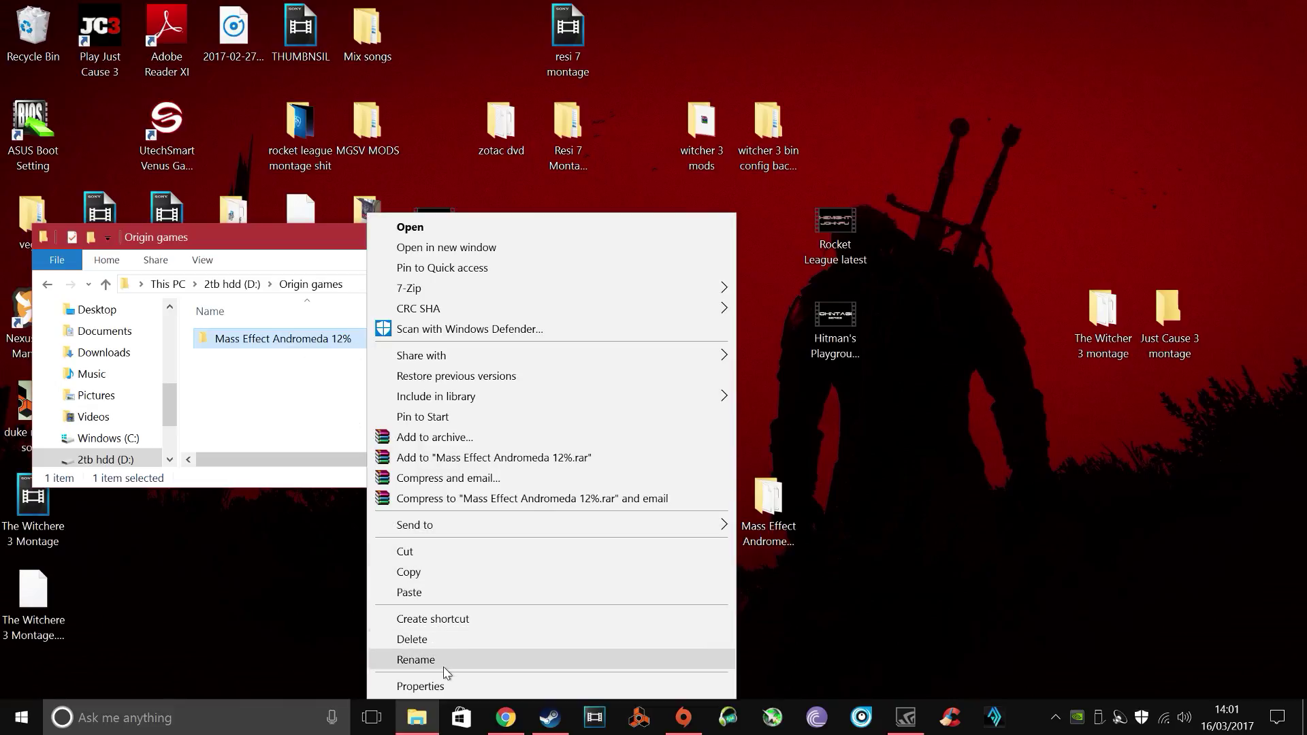
left_click(415, 660)
key("End")
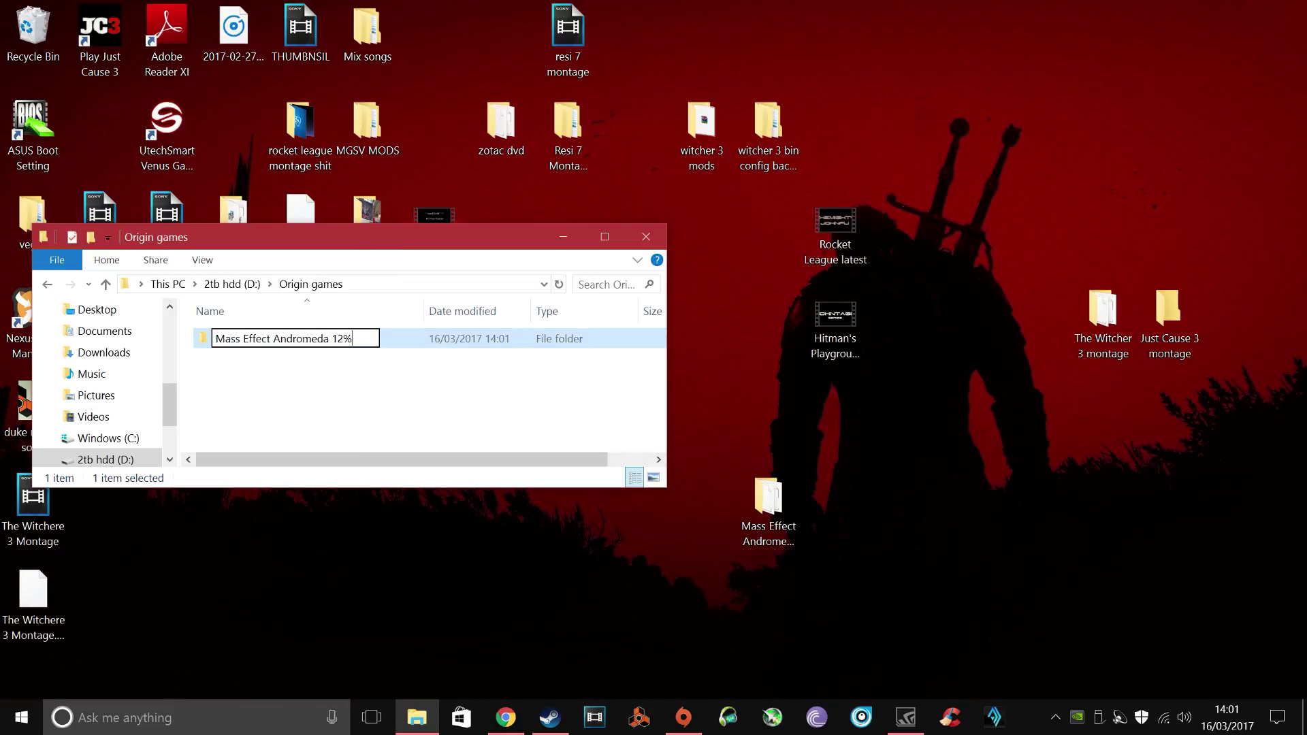
key("BackSpace")
key("BackSpace")
key("BackSpace")
key("Return")
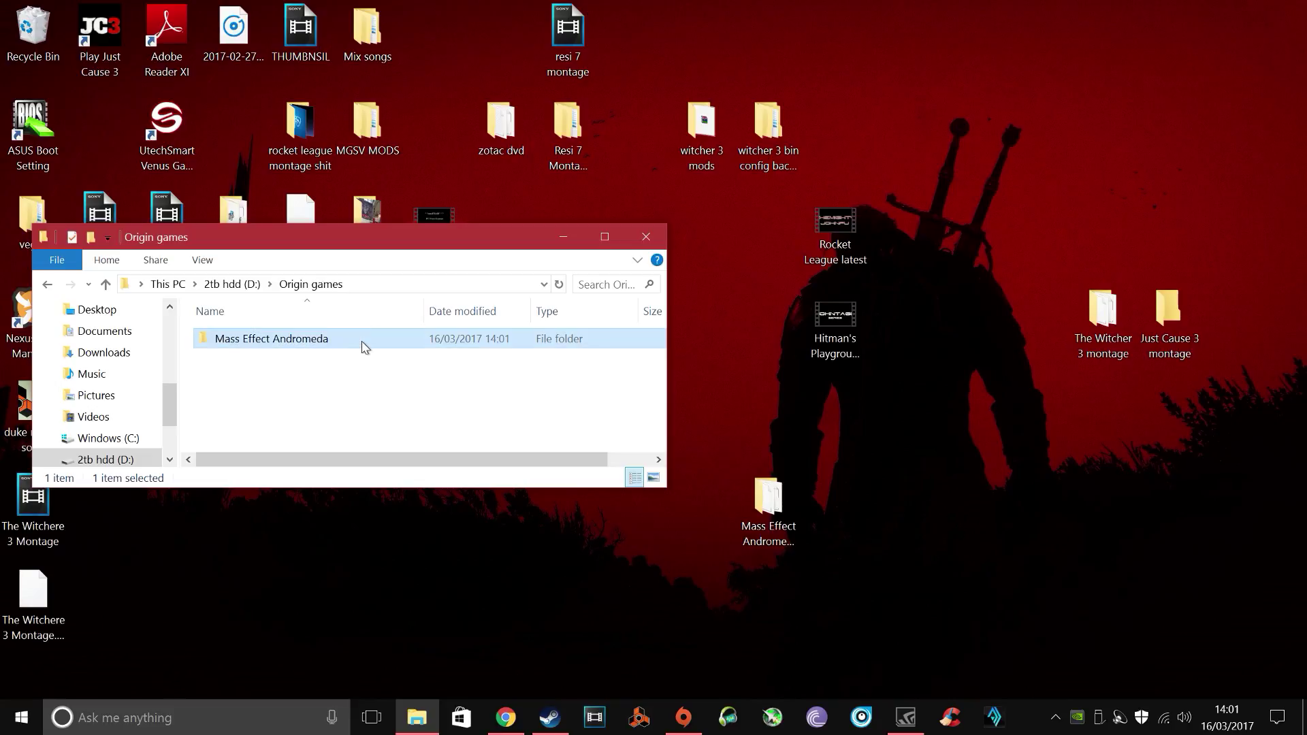
left_click_drag(424, 244, 557, 202)
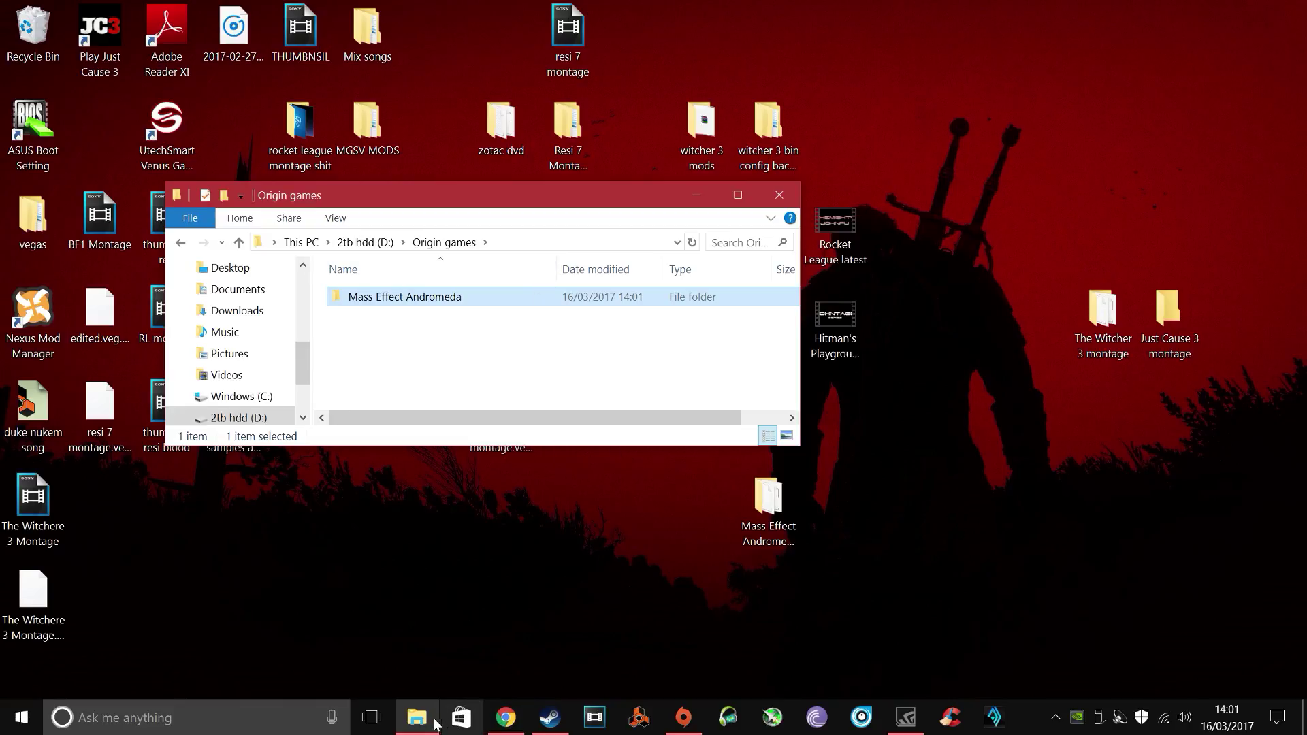
Sign back in to Origin with the account password and resume the Andromeda download from 13%
left_click(696, 725)
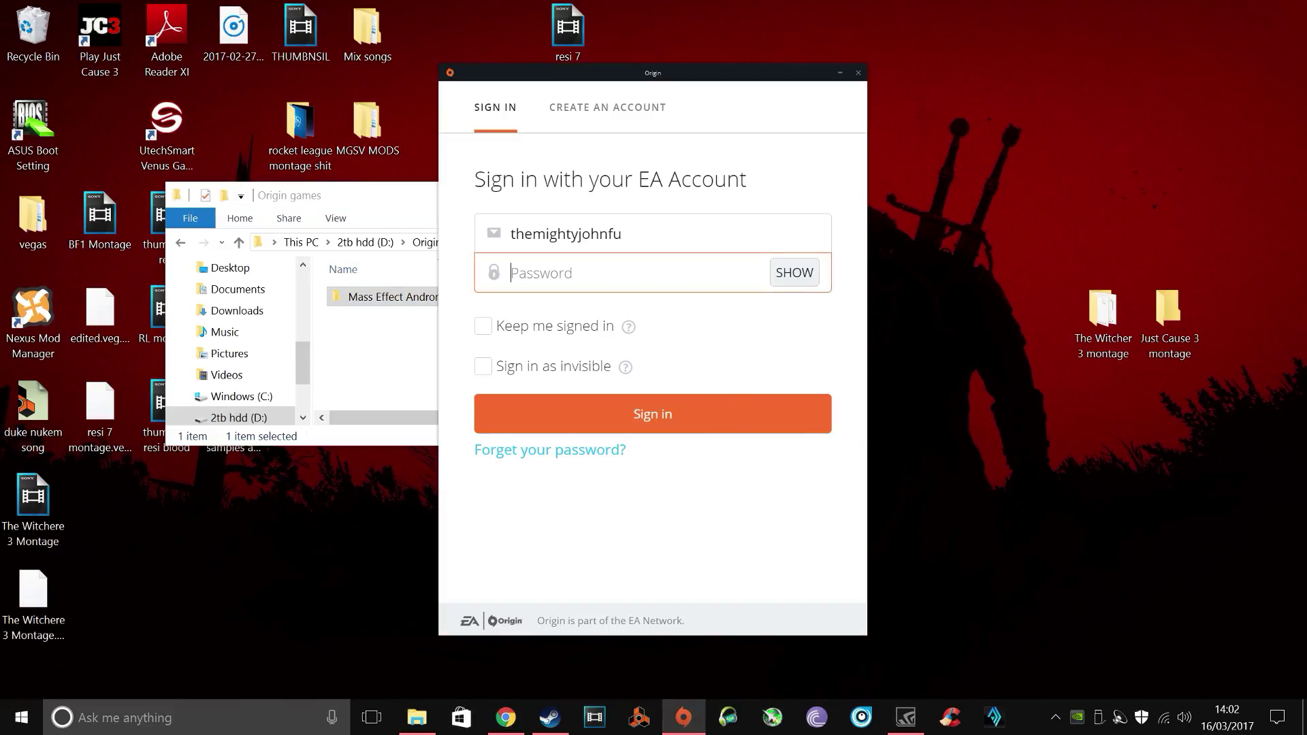
type("•••••")
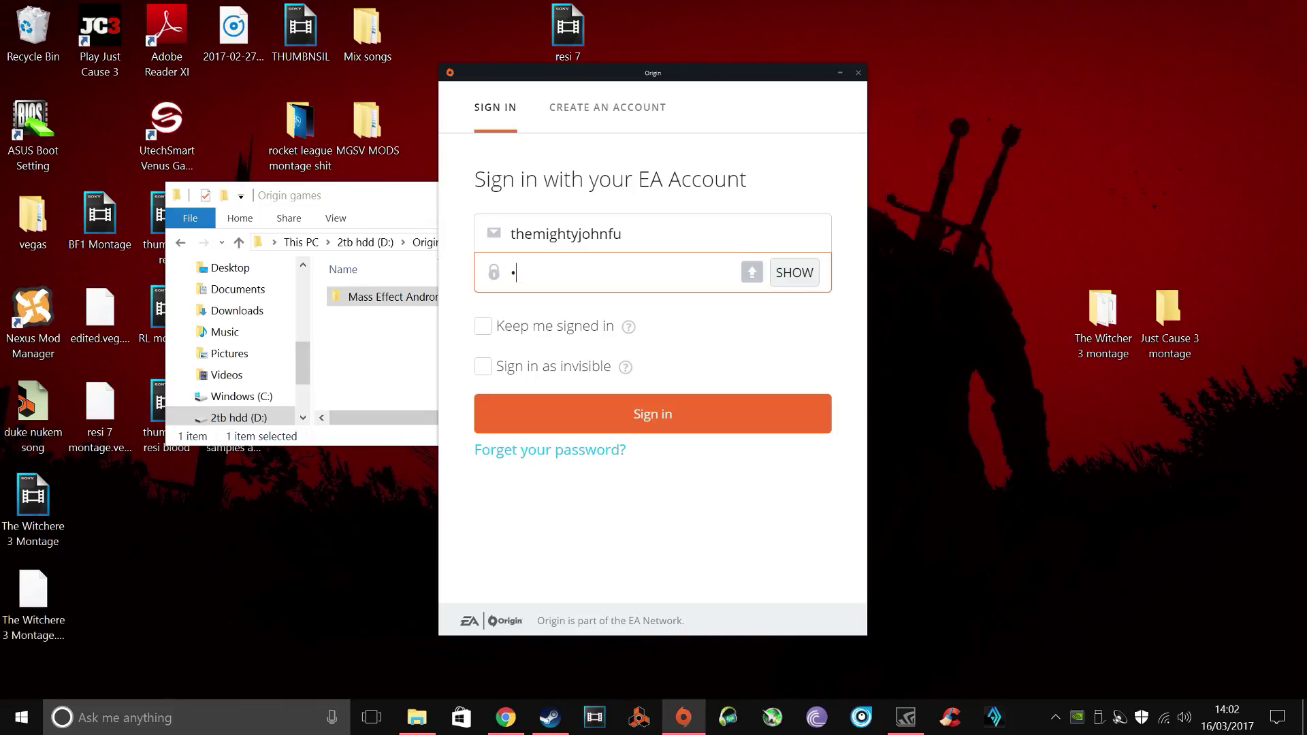
type("•••")
key("Return")
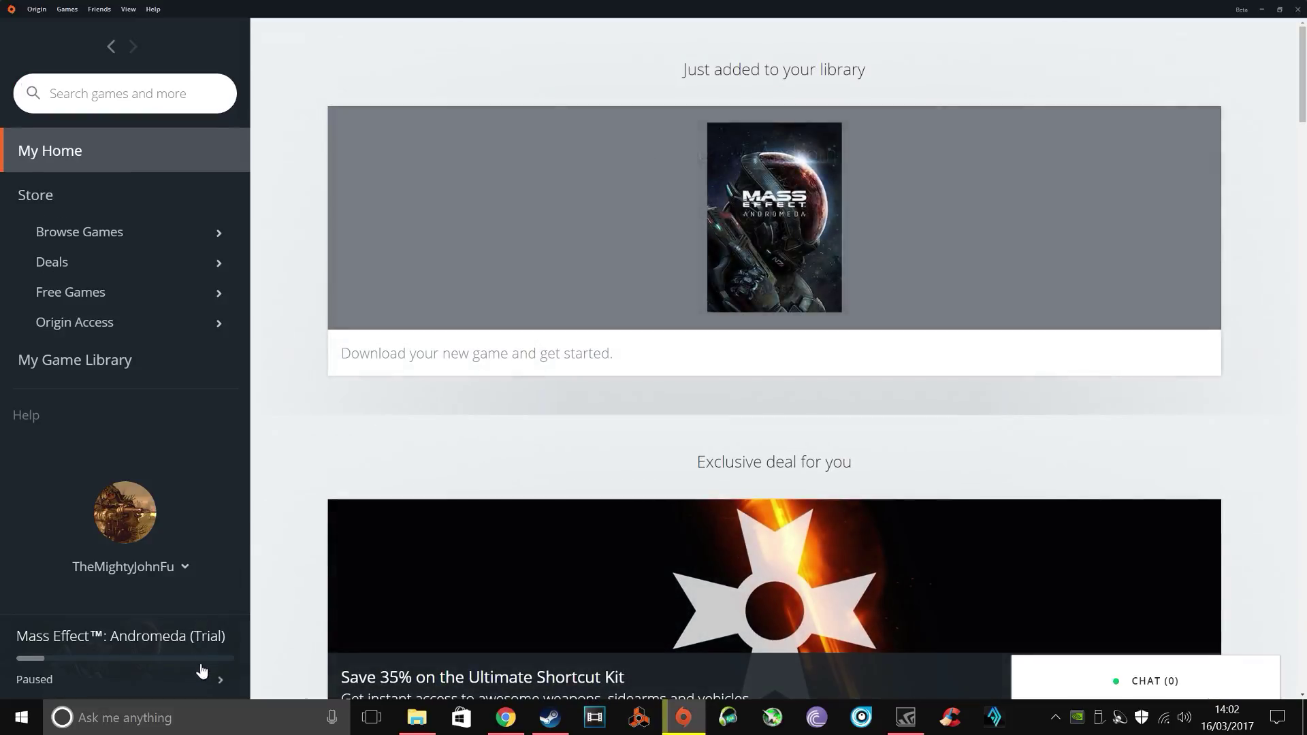
mouse_move(224, 688)
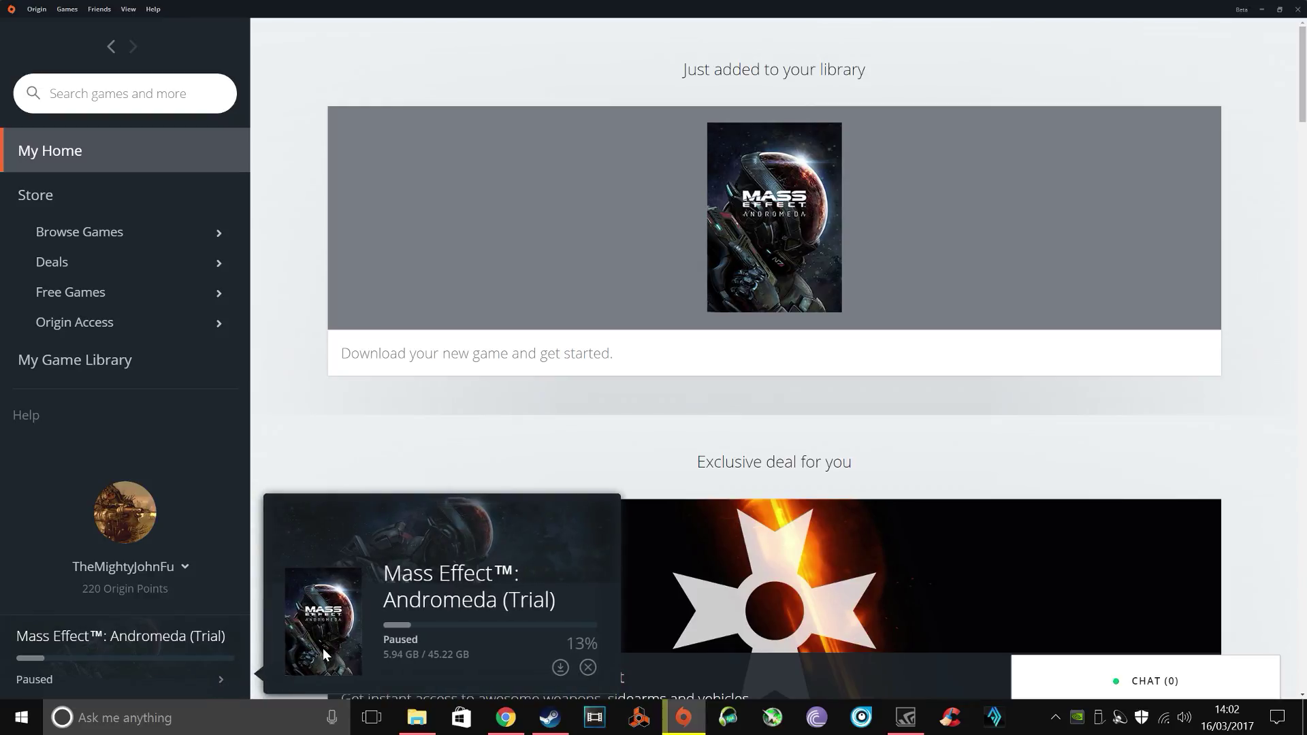
left_click(557, 667)
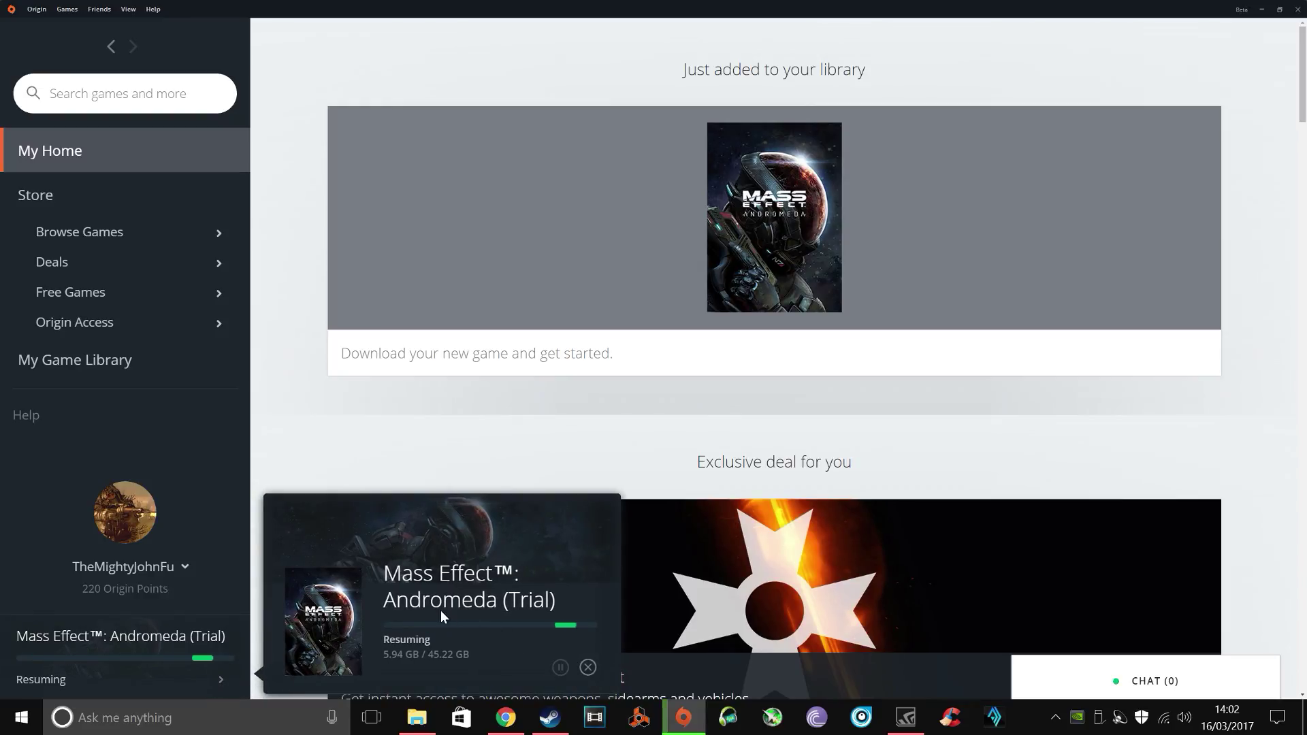